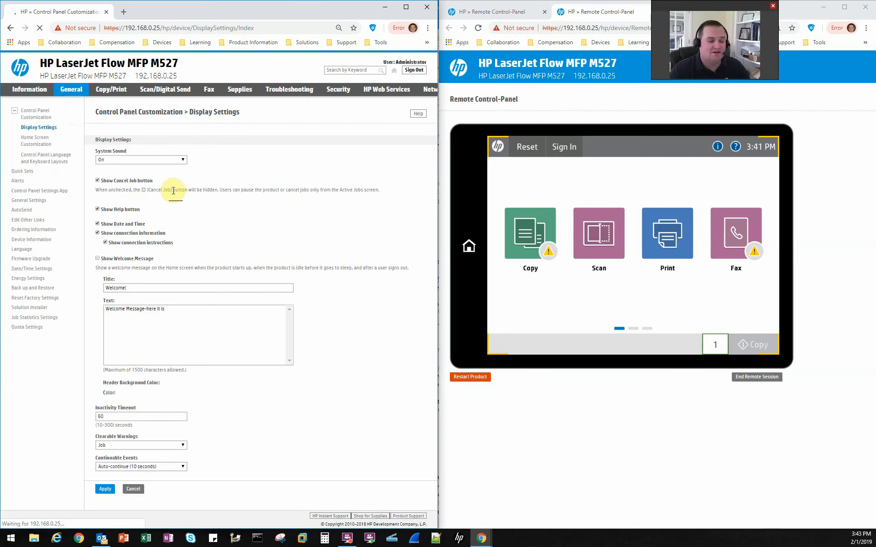
- Open the Control Panel Language and Keyboard Layouts settings and check the display languages on the remote panel's Information screen
left_click(66, 160)
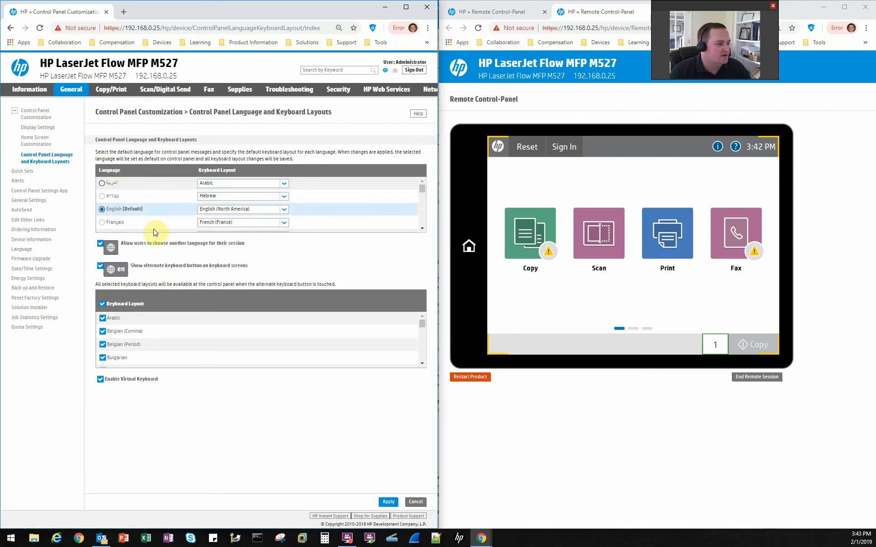
scroll(348, 209, "down", 4)
scroll(349, 208, "up", 5)
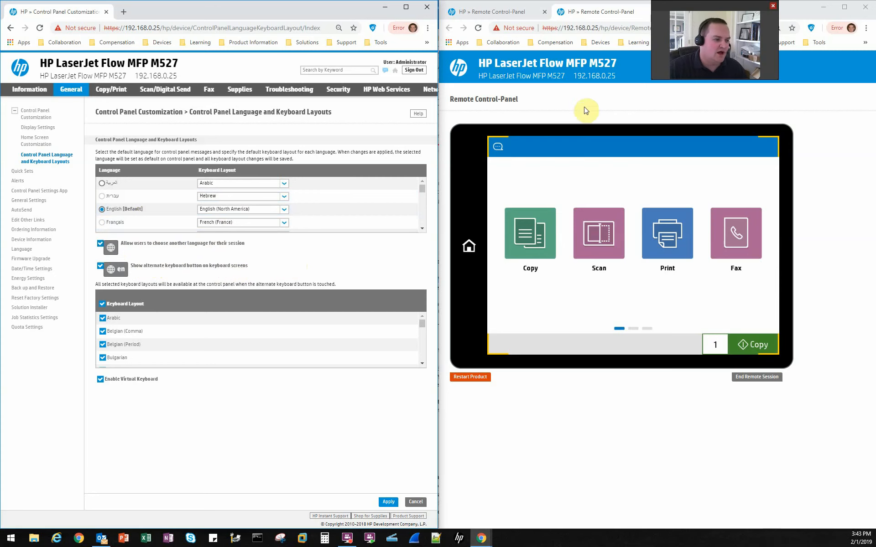
left_click(718, 148)
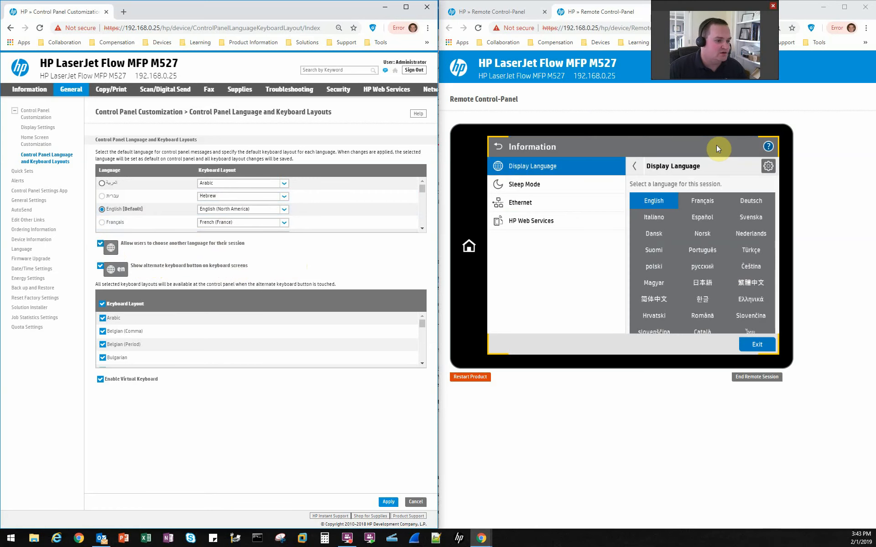
- Disable and apply the option letting users choose another language for their session, and re-enable and apply it
left_click(101, 243)
left_click(388, 502)
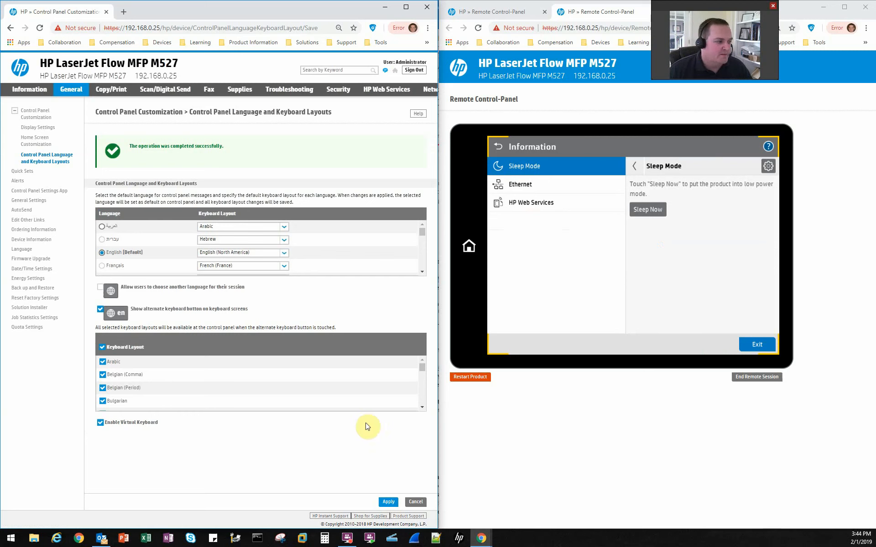
left_click(100, 287)
left_click(389, 502)
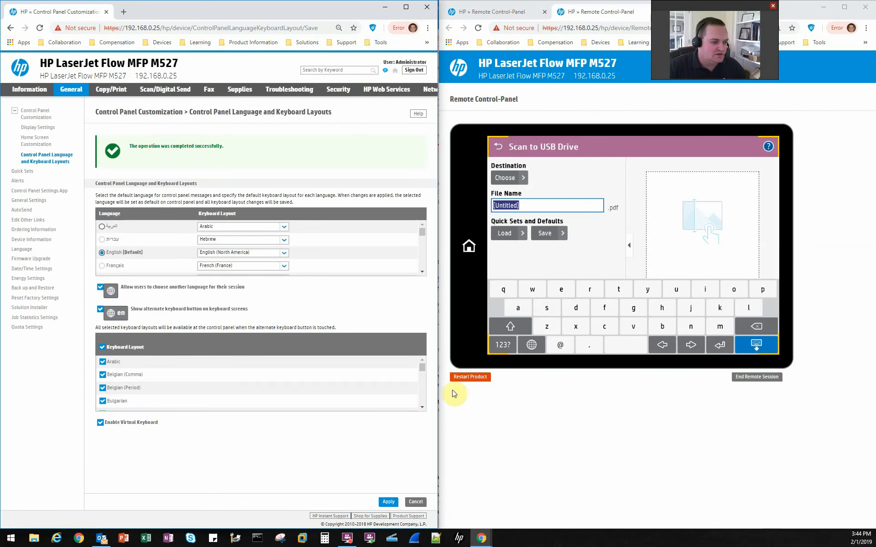
- Switch the remote panel's on-screen keyboard to a Chinese phonetic layout, and disable and apply Show alternate keyboard button on keyboard screens
left_click(521, 345)
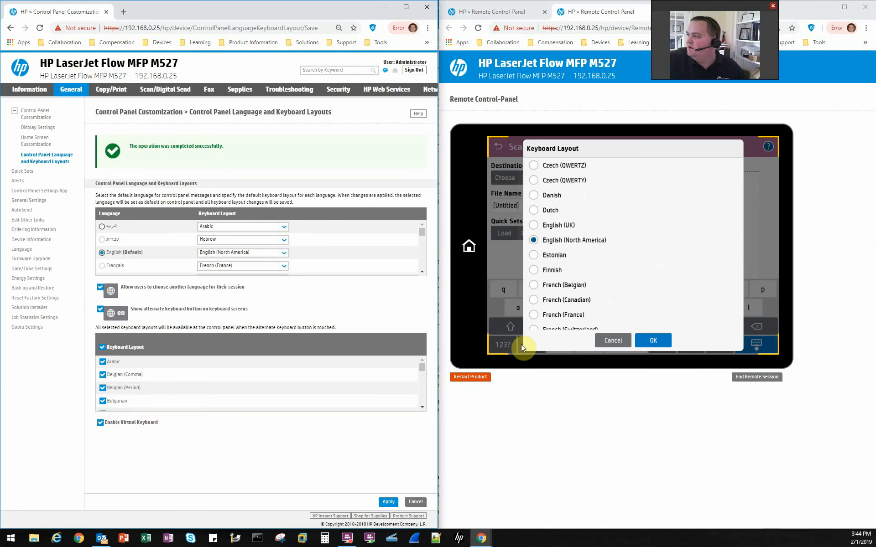
scroll(521, 345, "up", 3)
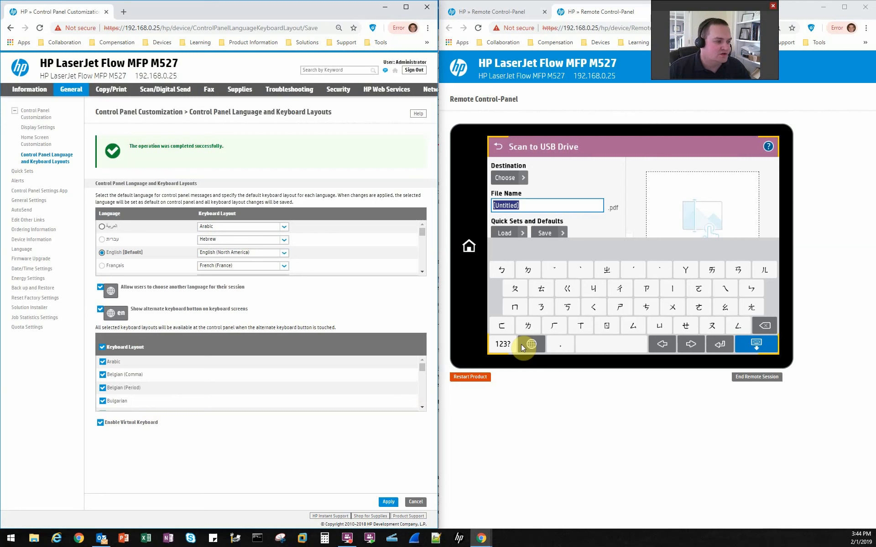
left_click(100, 310)
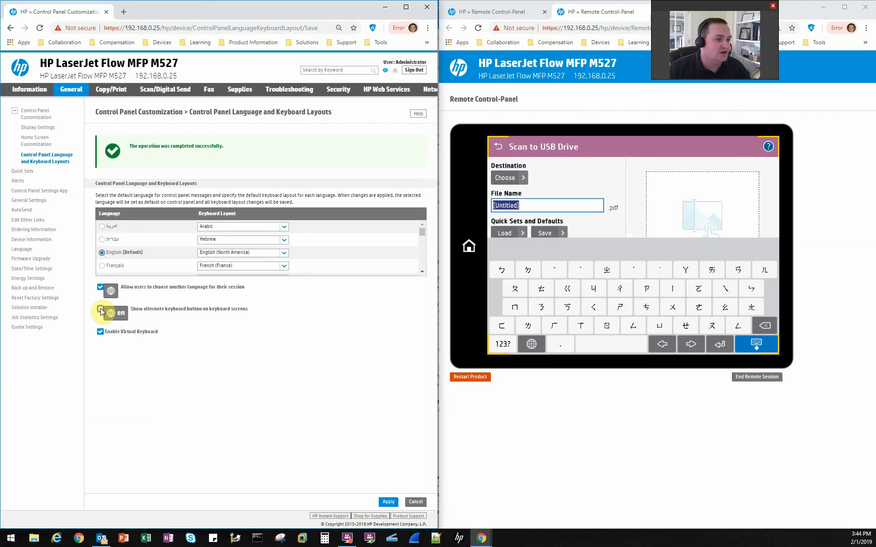
left_click(388, 502)
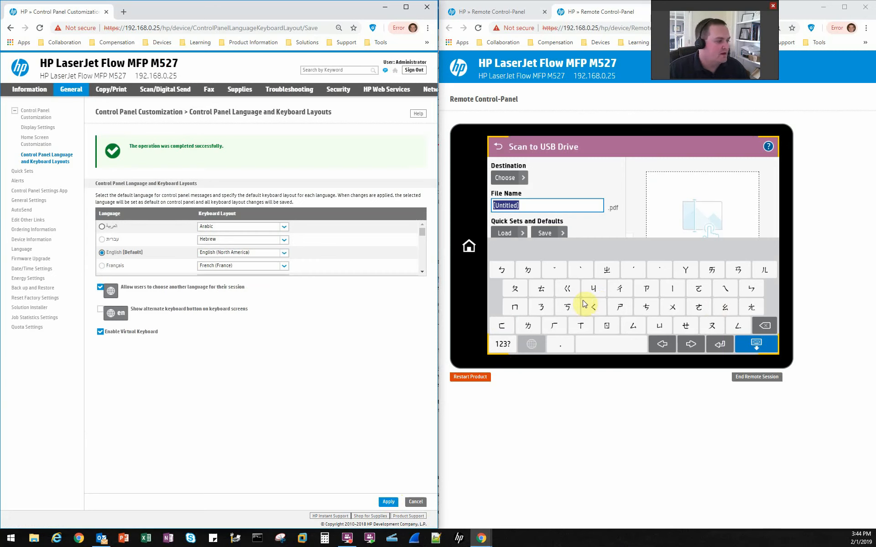
left_click(101, 312)
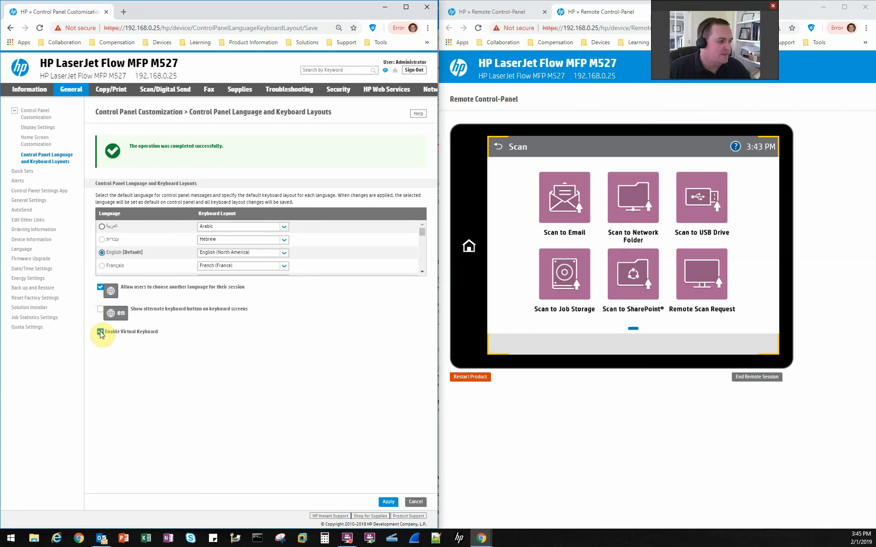
- Disable the virtual keyboard in the Language and Keyboard Layouts settings and apply the change
left_click(100, 331)
left_click(385, 501)
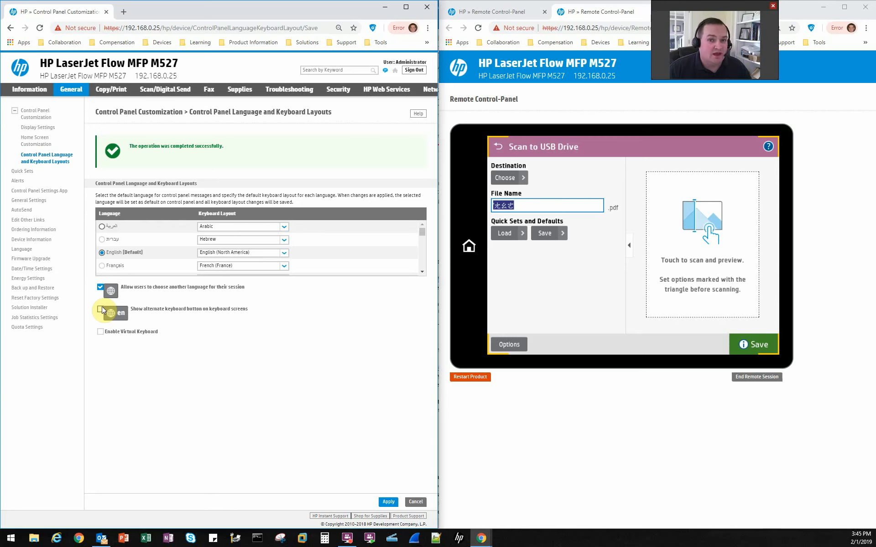
- In Display Settings, turn off Show Help button and Show Date and Time and apply, extending the remote session when it is about to time out
left_click(53, 130)
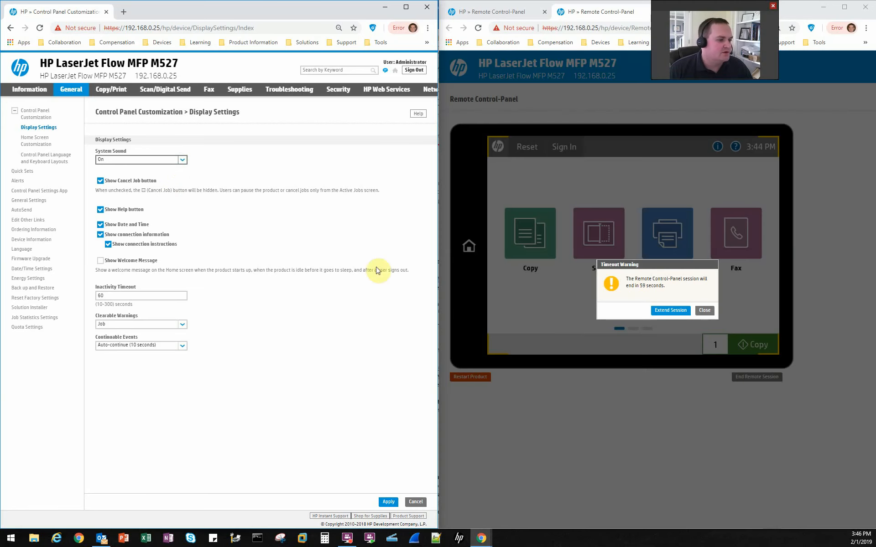
left_click(686, 311)
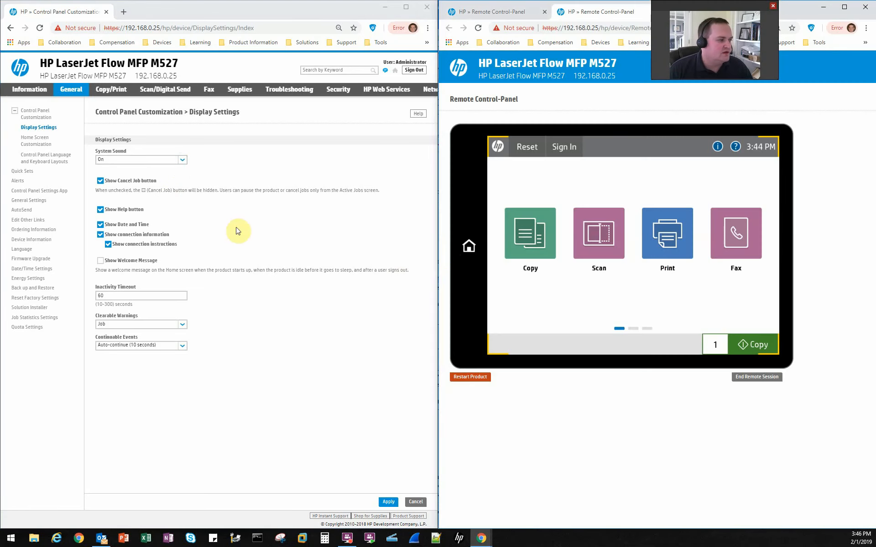
left_click(128, 212)
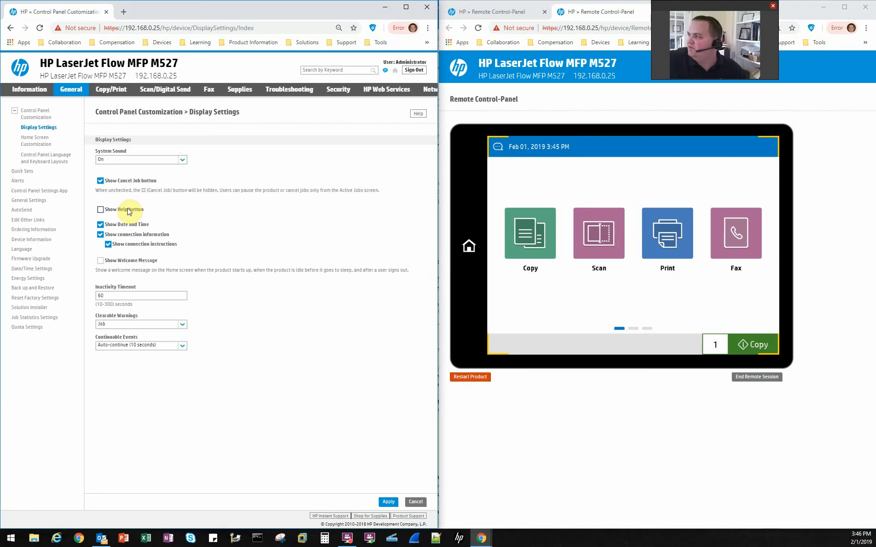
left_click(100, 225)
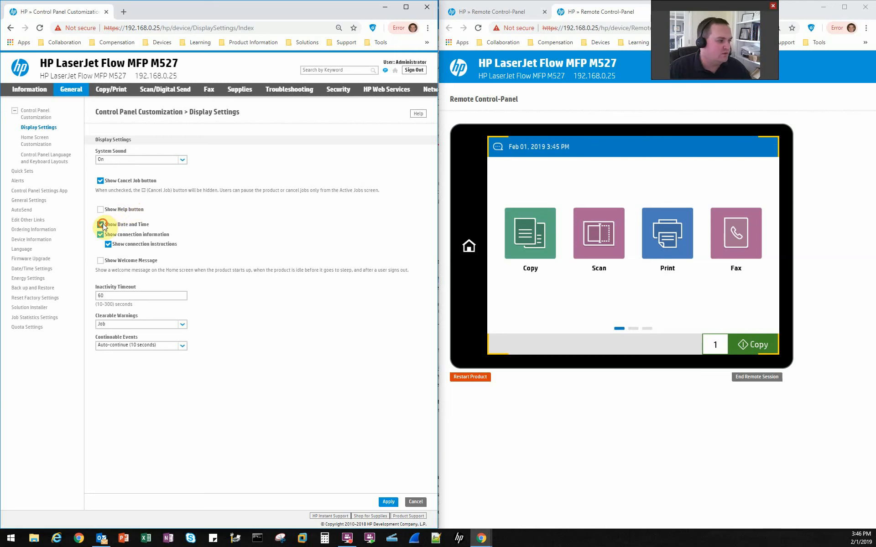
left_click(388, 502)
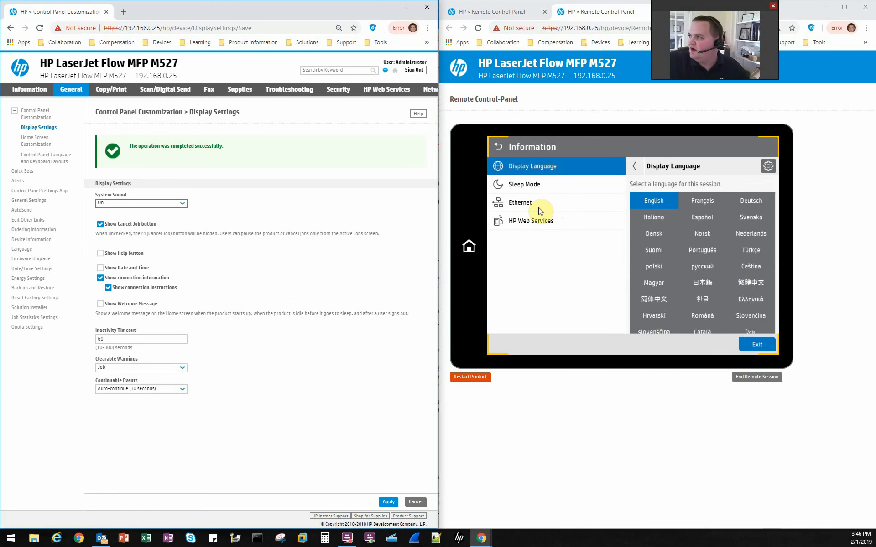
- Check the panel's Ethernet and HP Web Services information, and turn off and apply Show connection instructions and Show connection information
left_click(539, 210)
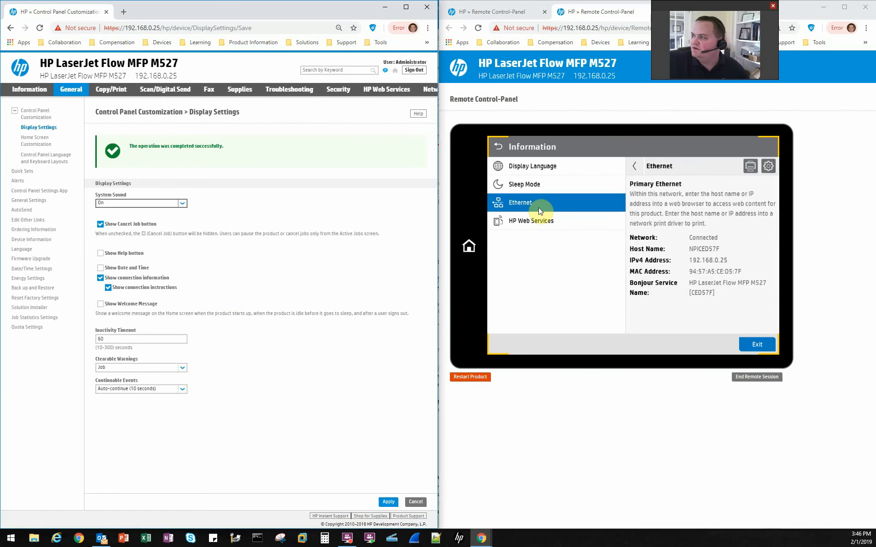
left_click(540, 220)
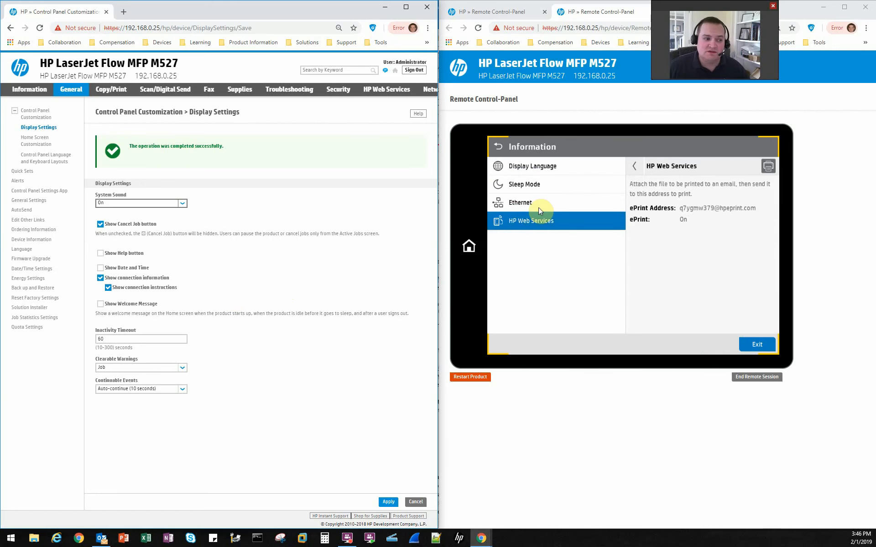
left_click(158, 288)
left_click(388, 503)
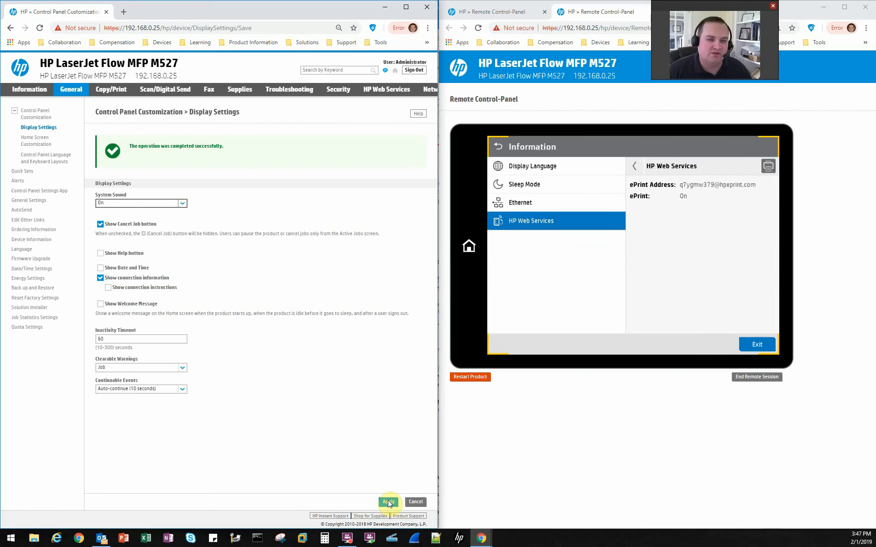
left_click(121, 278)
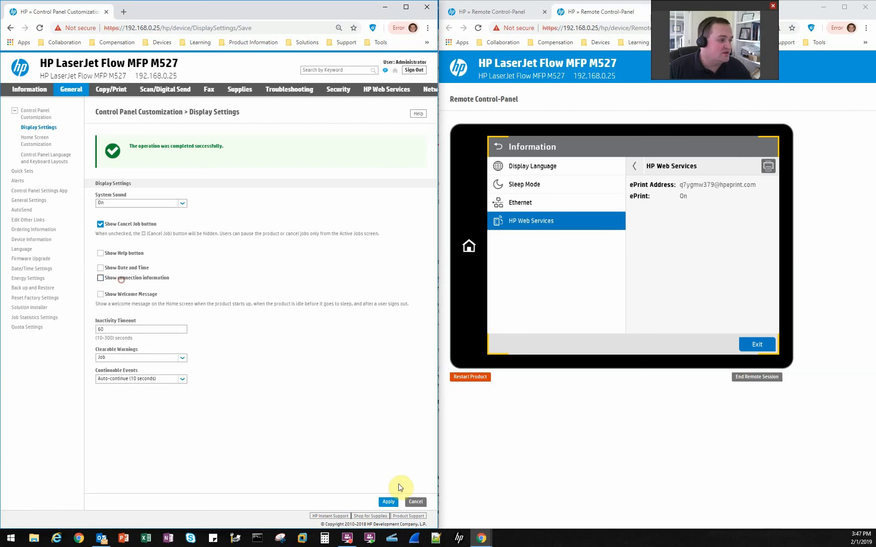
left_click(388, 502)
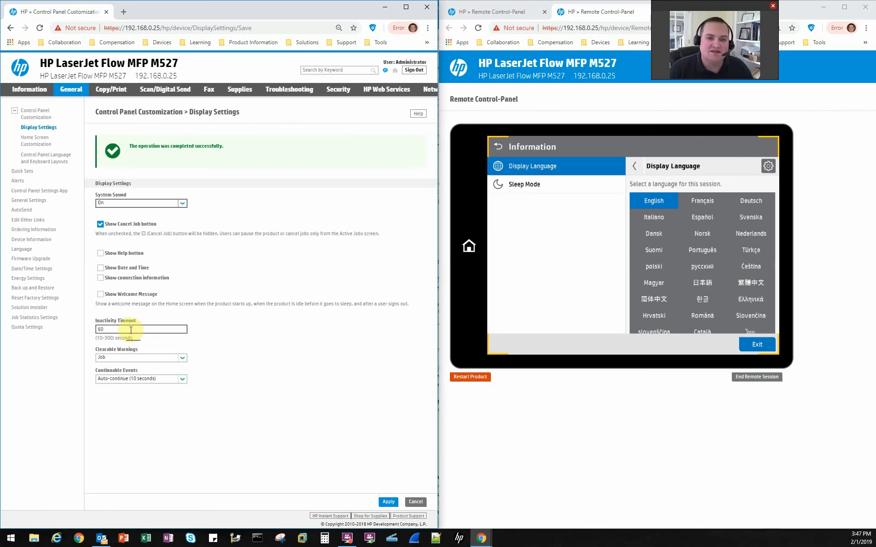
left_click_drag(131, 329, 89, 329)
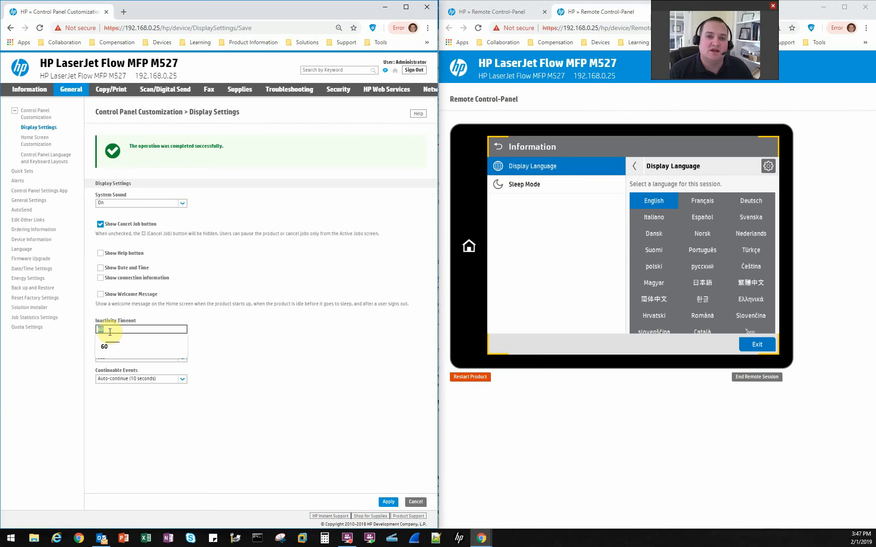
left_click(223, 335)
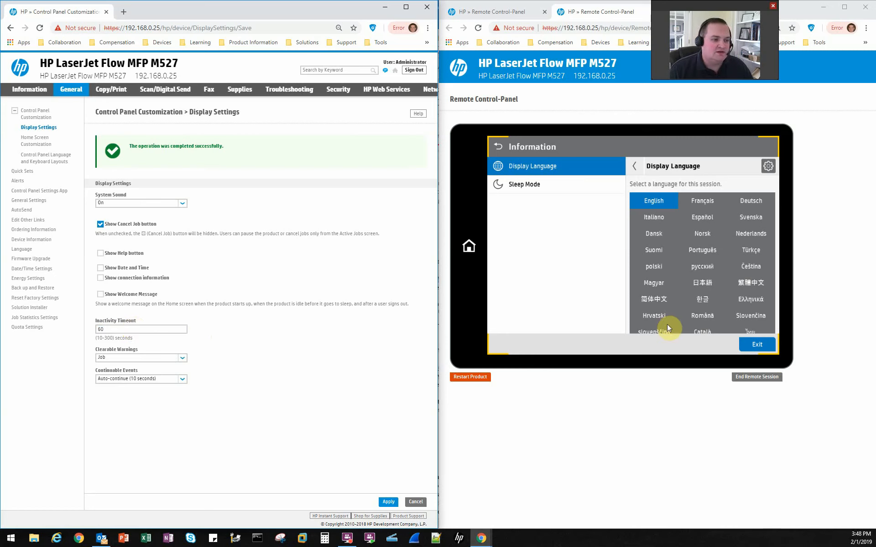
- Turn off Show Cancel Job button in Display Settings and apply the change
left_click(650, 315)
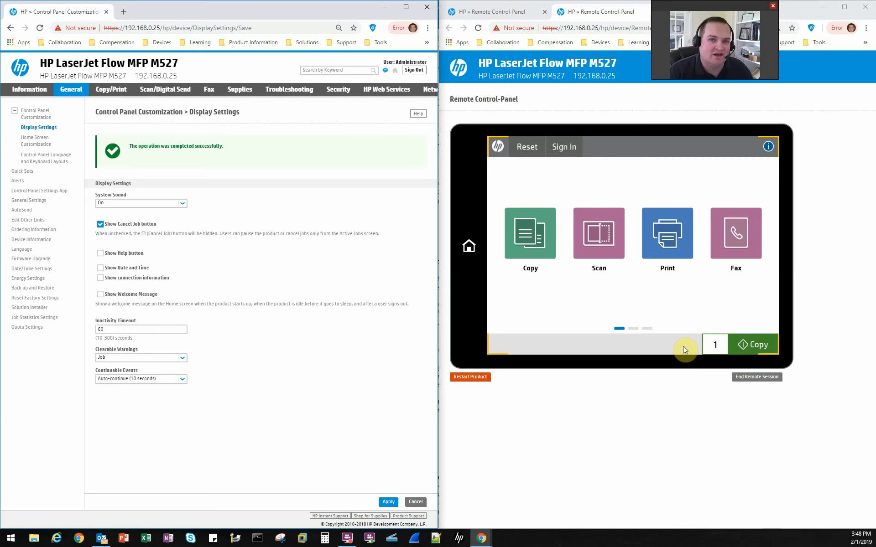
left_click(100, 224)
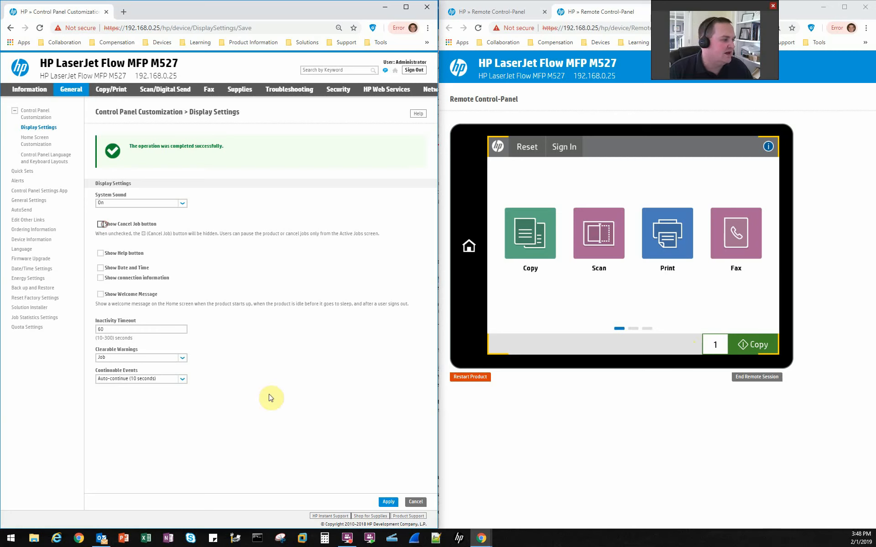
left_click(388, 502)
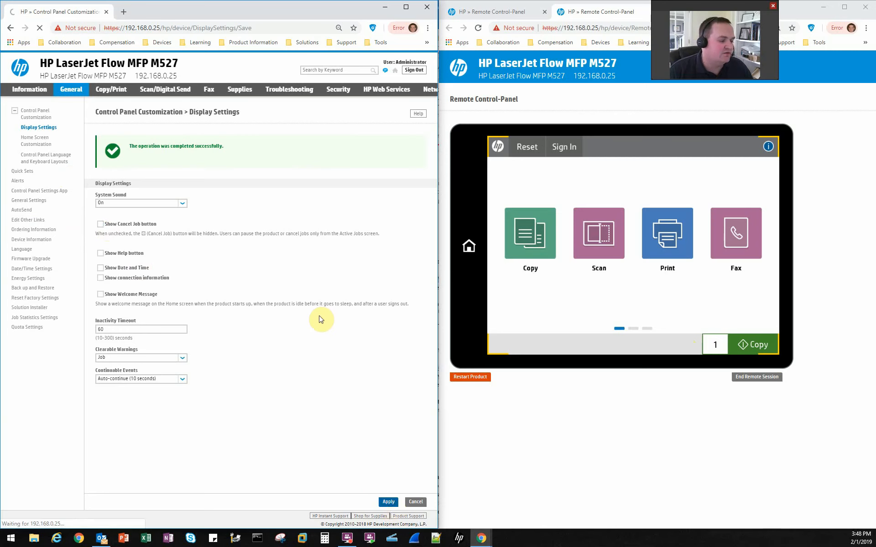